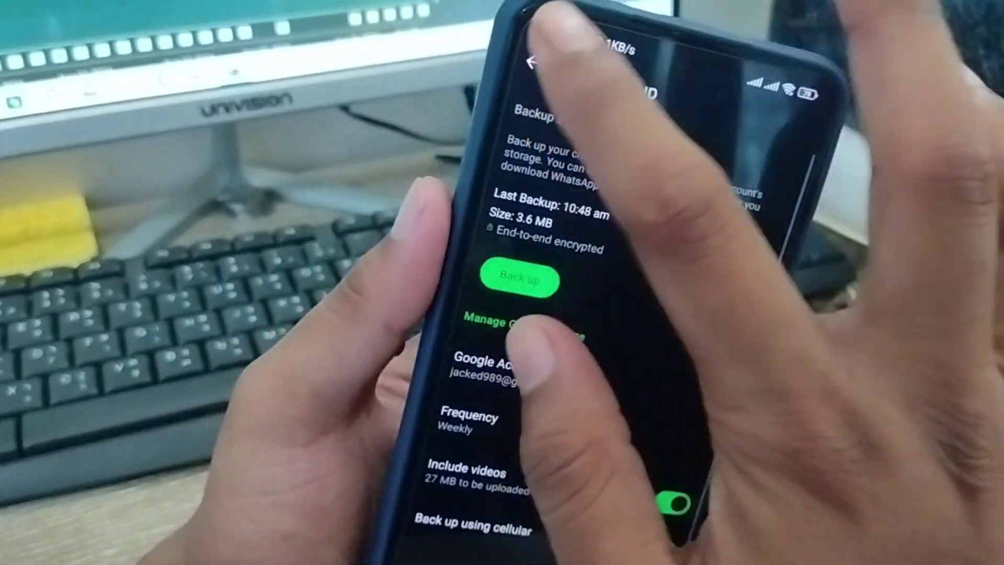
- Back out of Chat Backup and Chats settings, then bring up recent apps to close WhatsApp
{"action": "left_click", "coordinate": [502, 23]}
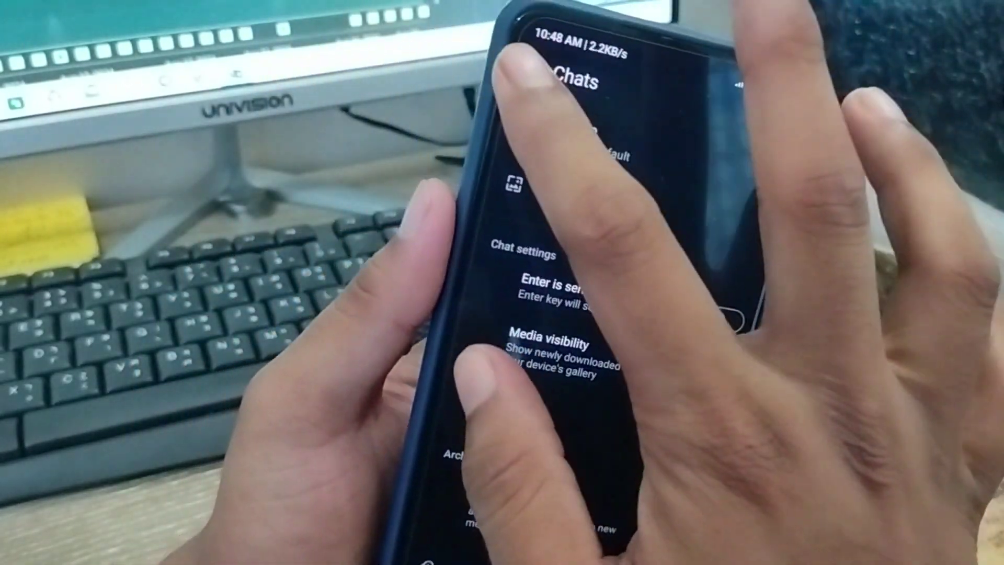
{"action": "left_click", "coordinate": [430, 36]}
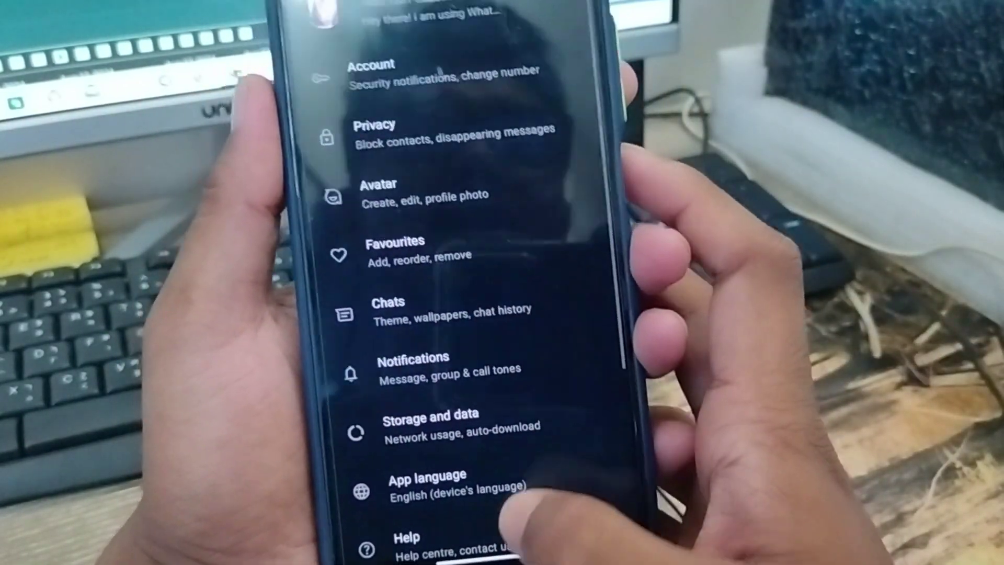
{"action": "left_click_drag", "start_coordinate": [514, 549], "coordinate": [522, 440]}
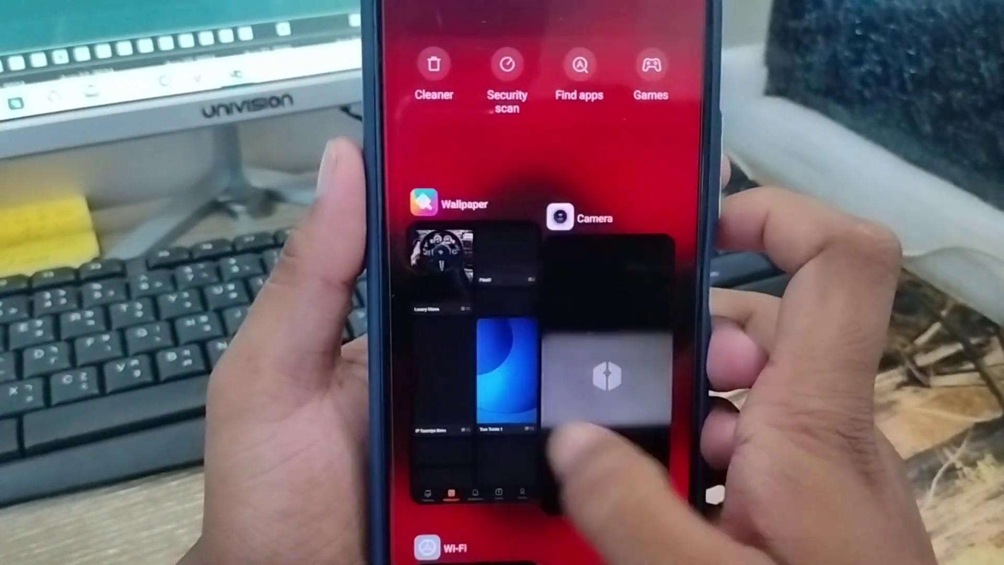